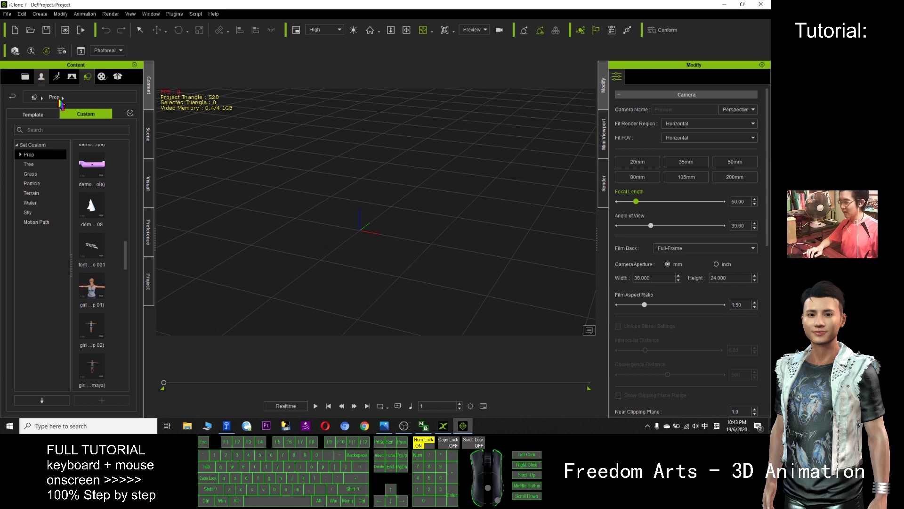
- Use Find File on the Avatar template category to reveal its files on disk
{"action": "left_click", "coordinate": [41, 78]}
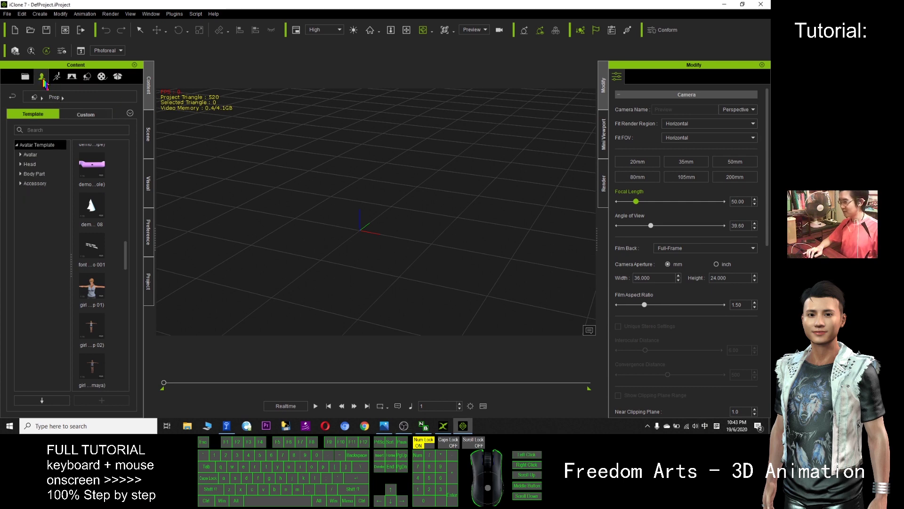
{"action": "right_click", "coordinate": [28, 155]}
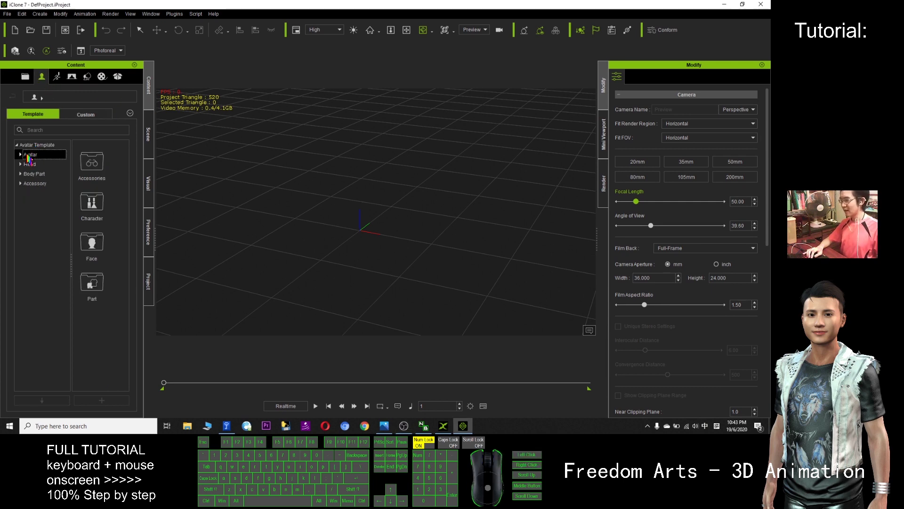
{"action": "left_click", "coordinate": [65, 173]}
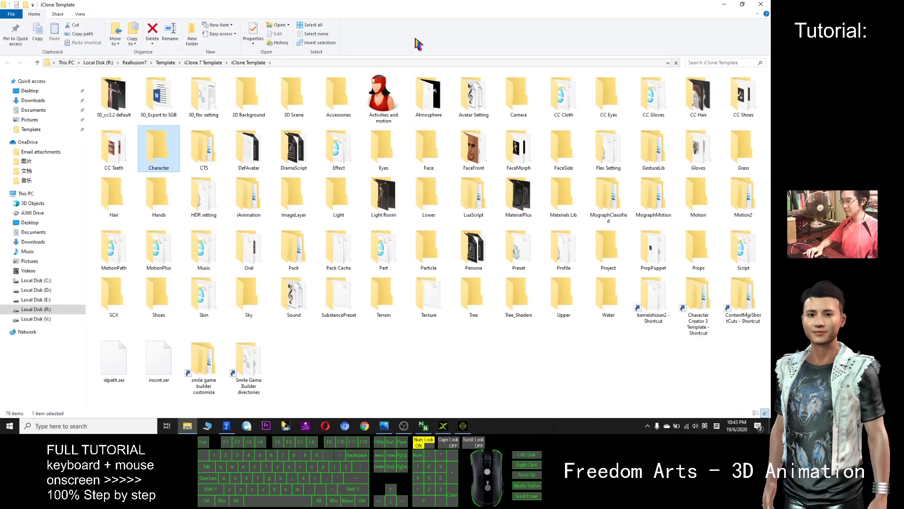
- Open Character > 00_CC Character and move the restored Explorer window to the left
{"action": "double_click", "coordinate": [163, 148]}
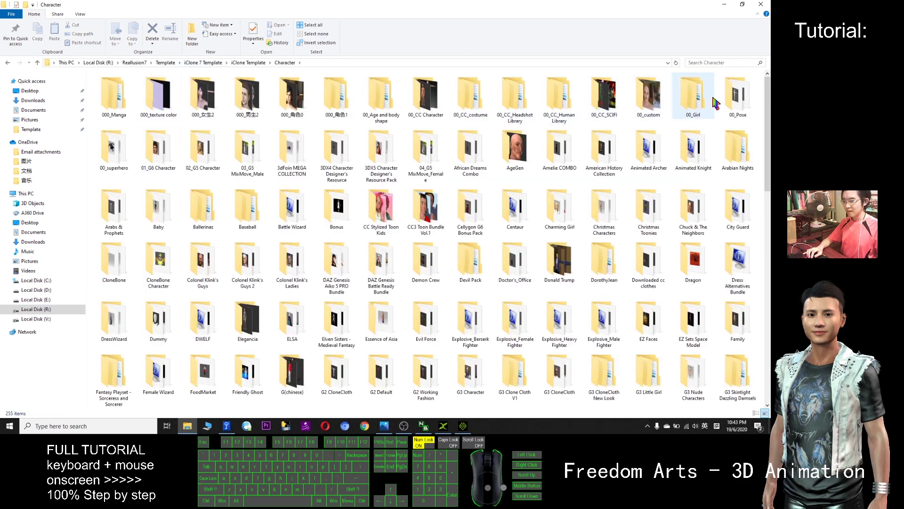
{"action": "double_click", "coordinate": [438, 93]}
{"action": "left_click_drag", "start_coordinate": [499, 6], "coordinate": [102, 39]}
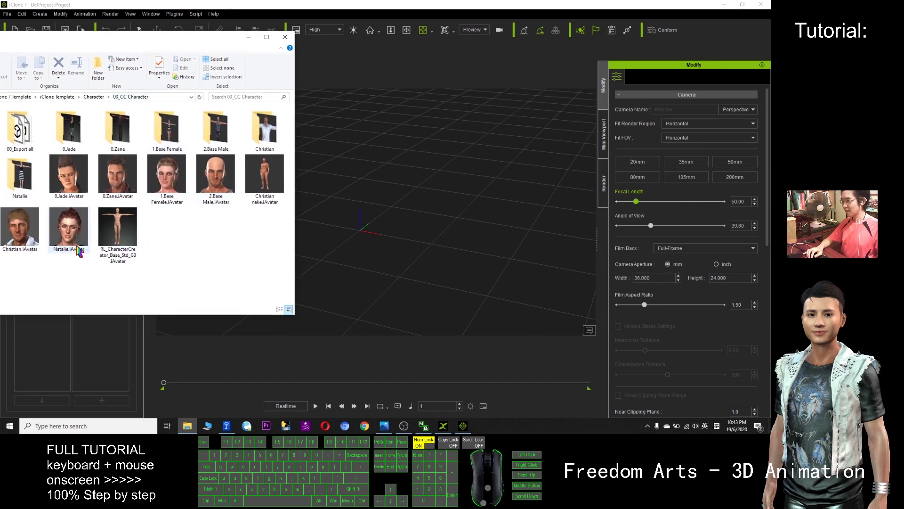
- Add Natalie.iAvatar to the scene, frame her, and bring up the Motion category's options
{"action": "left_click_drag", "start_coordinate": [77, 237], "coordinate": [364, 237]}
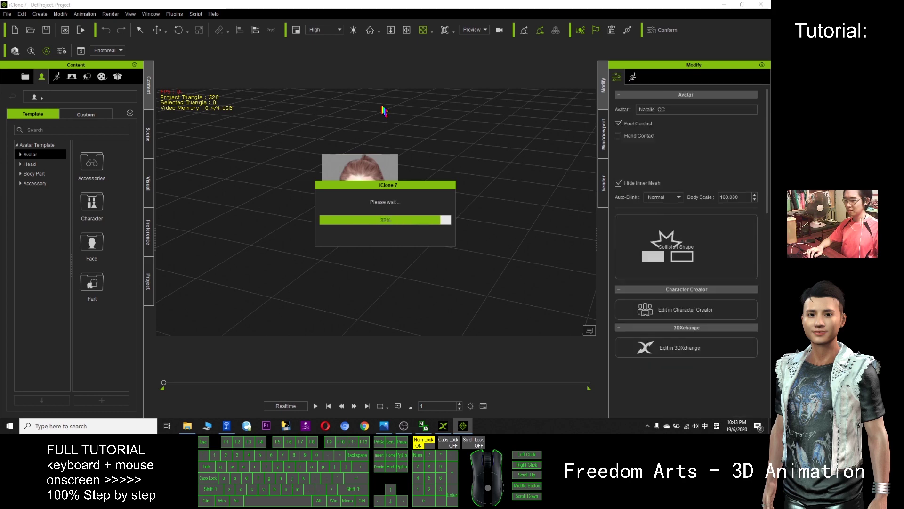
{"action": "scroll", "coordinate": [385, 114], "scroll_direction": "up", "scroll_amount": 2}
{"action": "scroll", "coordinate": [385, 113], "scroll_direction": "up", "scroll_amount": 2}
{"action": "left_click_drag", "start_coordinate": [397, 142], "coordinate": [266, 196]}
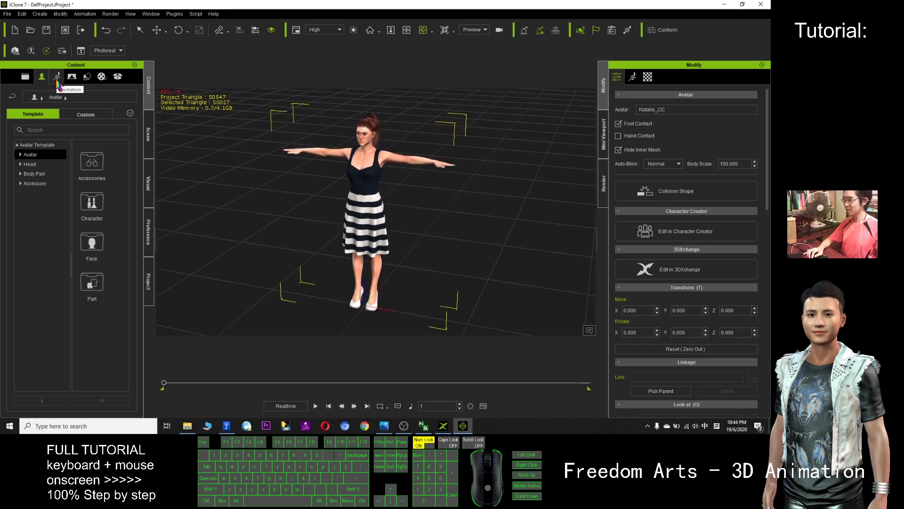
{"action": "left_click", "coordinate": [56, 80]}
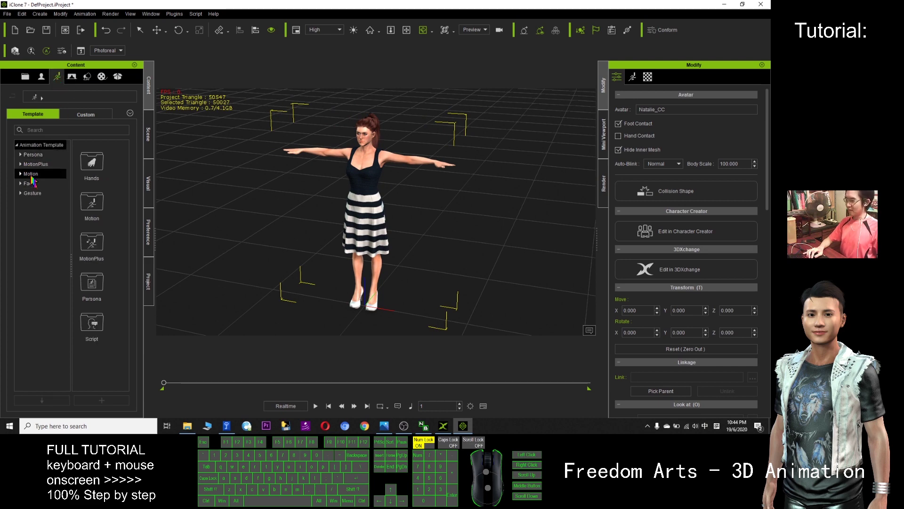
{"action": "right_click", "coordinate": [33, 181]}
- Apply Hold_Gun_Break_Door.rlMotion from Motion > 01_iClone7 Motion > 2.Male to Natalie
{"action": "left_click", "coordinate": [56, 194]}
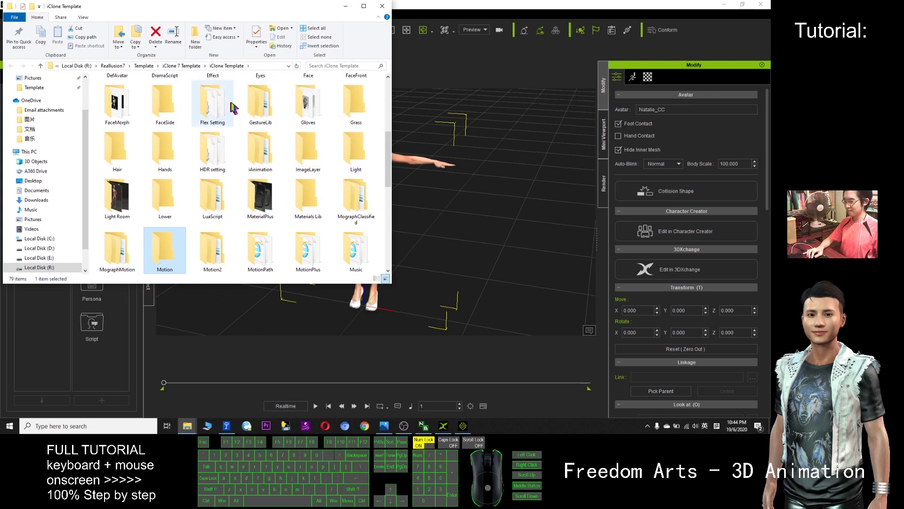
{"action": "left_click", "coordinate": [199, 254]}
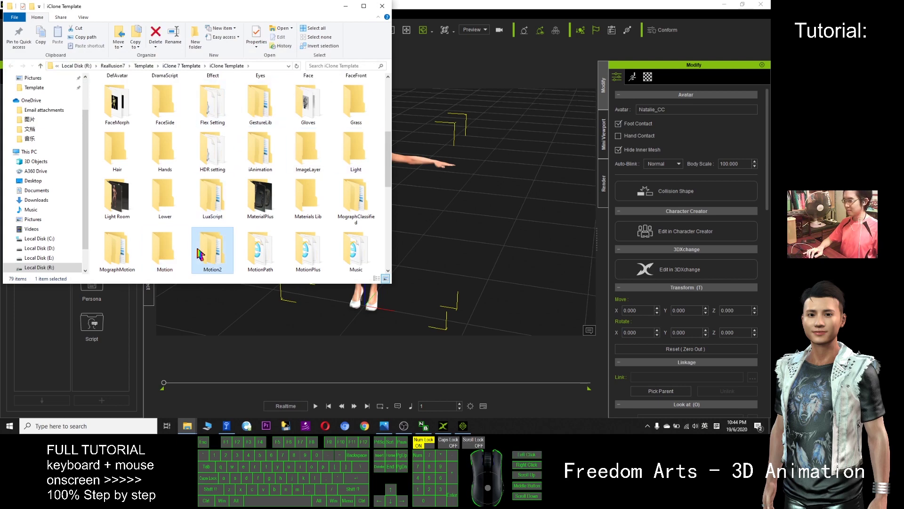
{"action": "double_click", "coordinate": [163, 247]}
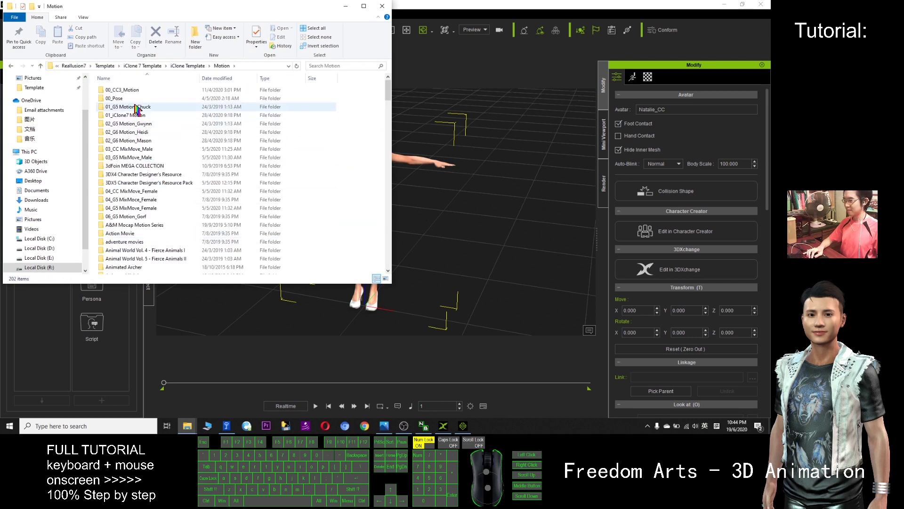
{"action": "double_click", "coordinate": [122, 115]}
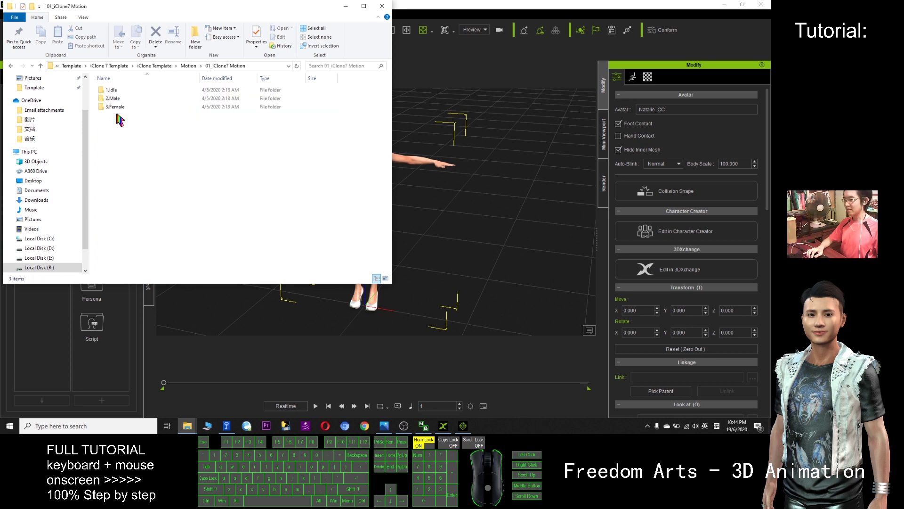
{"action": "double_click", "coordinate": [120, 100]}
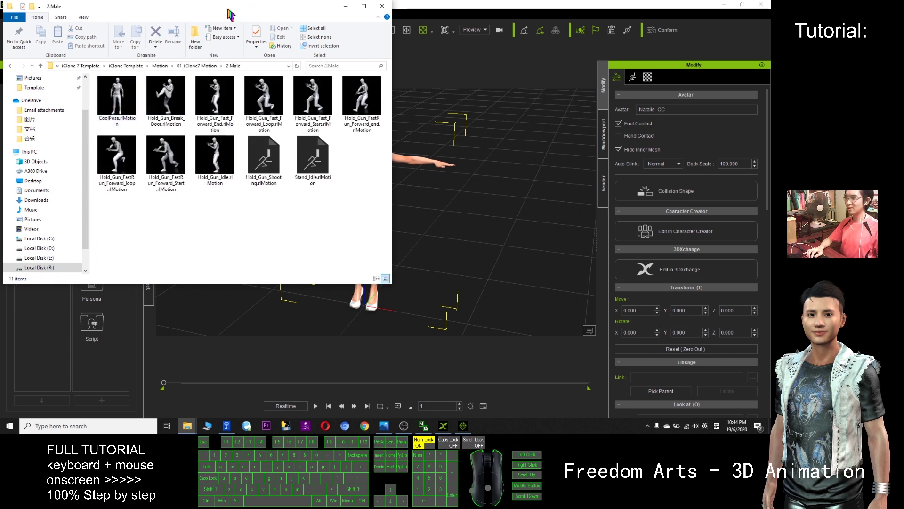
{"action": "left_click_drag", "start_coordinate": [231, 18], "coordinate": [121, 24]}
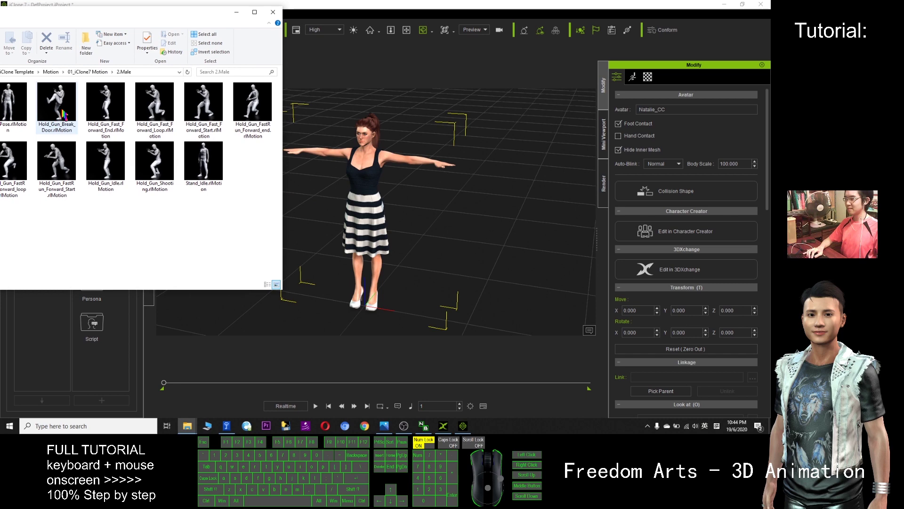
{"action": "left_click_drag", "start_coordinate": [54, 111], "coordinate": [362, 173]}
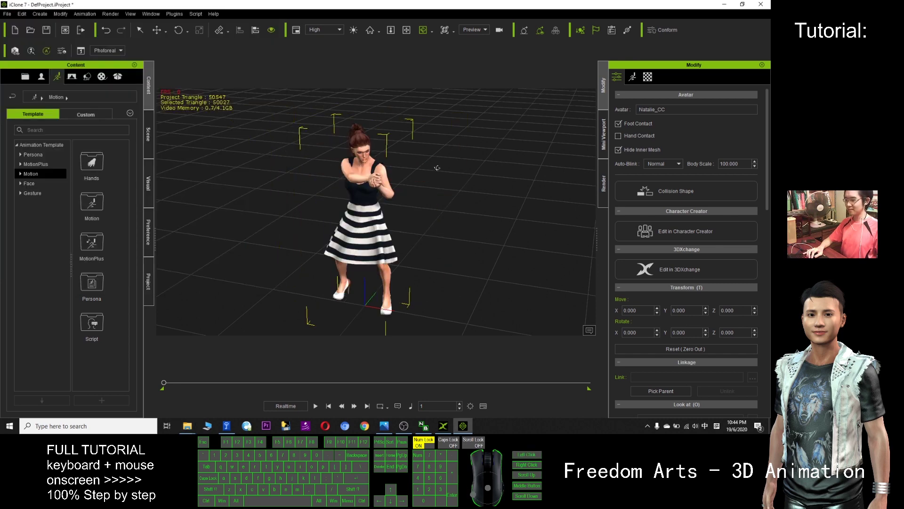
- Play Natalie's Hold_Gun_Break_Door animation while orbiting, then stop back at frame 1
{"action": "scroll", "coordinate": [437, 167], "scroll_direction": "down", "scroll_amount": 4}
{"action": "left_click", "coordinate": [316, 406]}
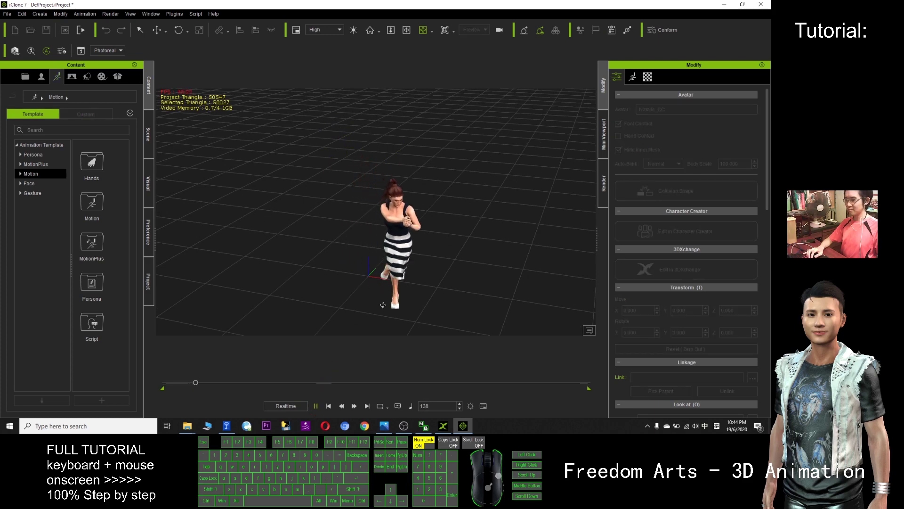
{"action": "left_click_drag", "start_coordinate": [372, 257], "coordinate": [529, 188]}
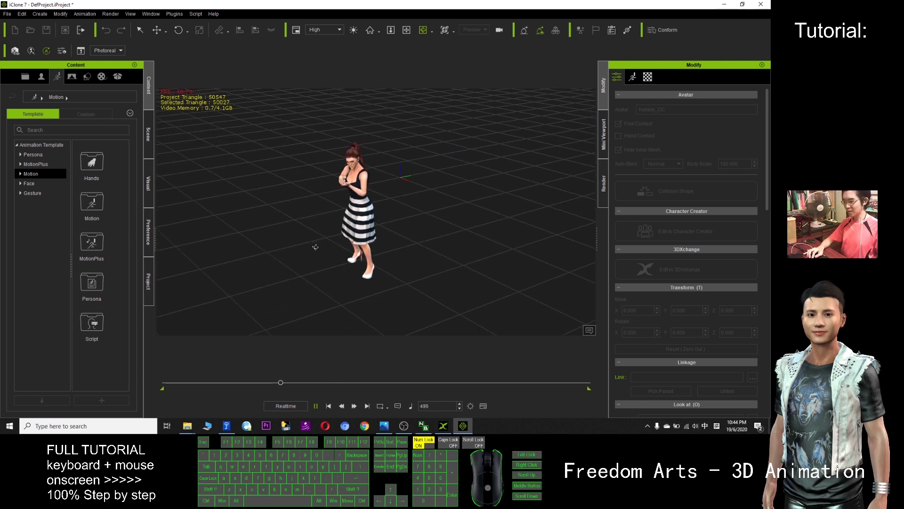
{"action": "left_click", "coordinate": [328, 405]}
{"action": "left_click_drag", "start_coordinate": [495, 198], "coordinate": [393, 160]}
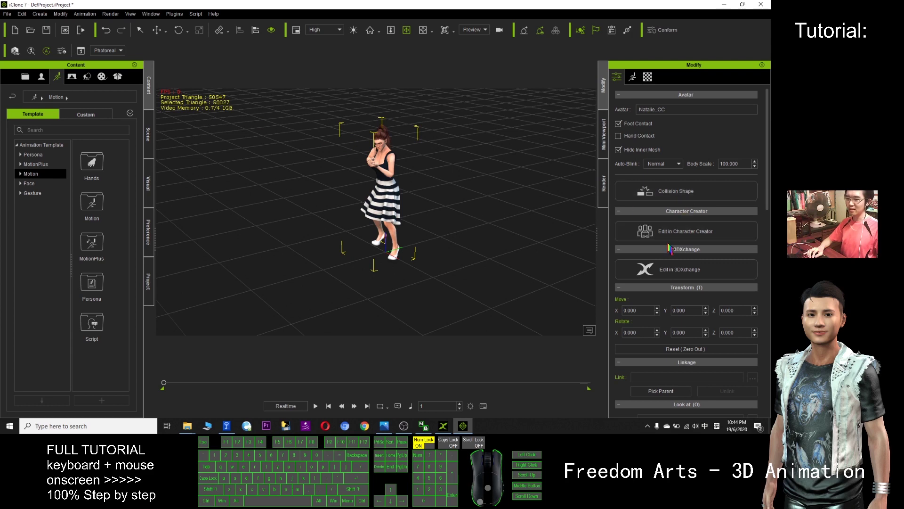
- Send Natalie to 3DXchange as TempAvatar and scroll Modify down to the Motion Library
{"action": "left_click", "coordinate": [684, 274]}
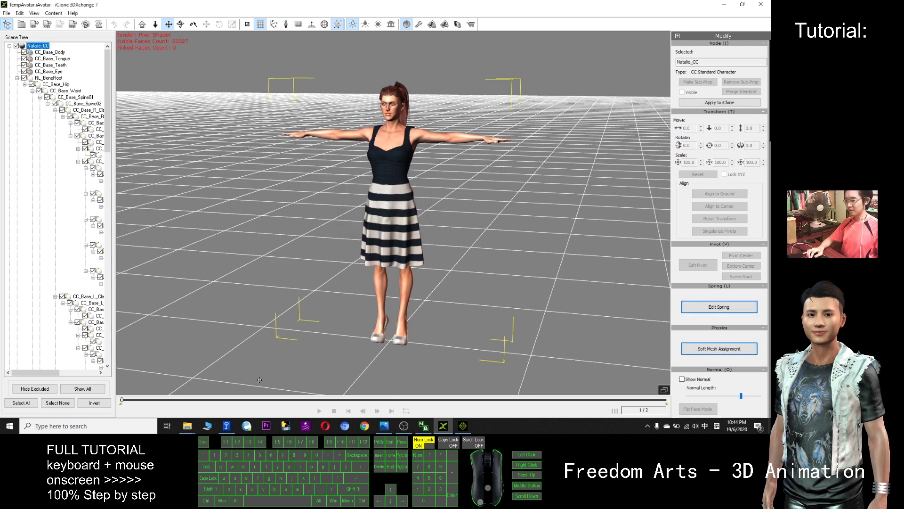
{"action": "mouse_move", "coordinate": [187, 426]}
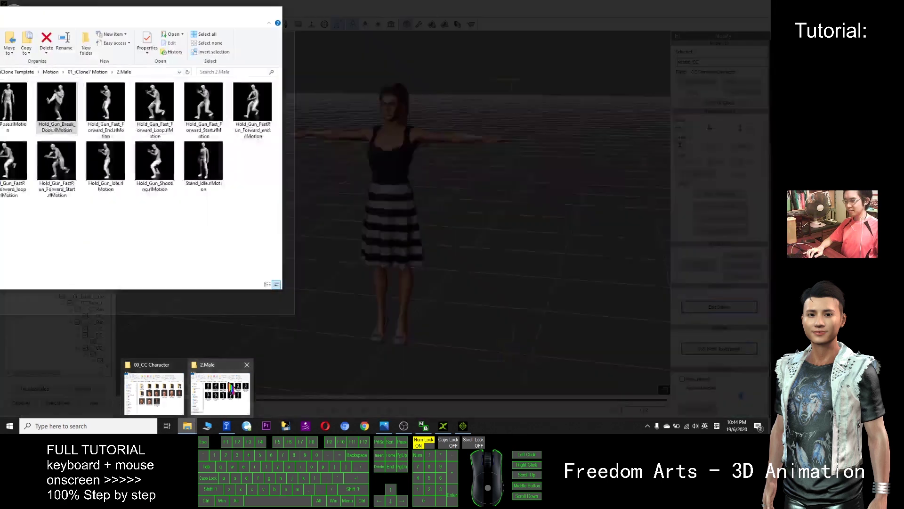
{"action": "left_click", "coordinate": [231, 387]}
{"action": "left_click_drag", "start_coordinate": [67, 106], "coordinate": [391, 198]}
{"action": "left_click_drag", "start_coordinate": [770, 130], "coordinate": [771, 257]}
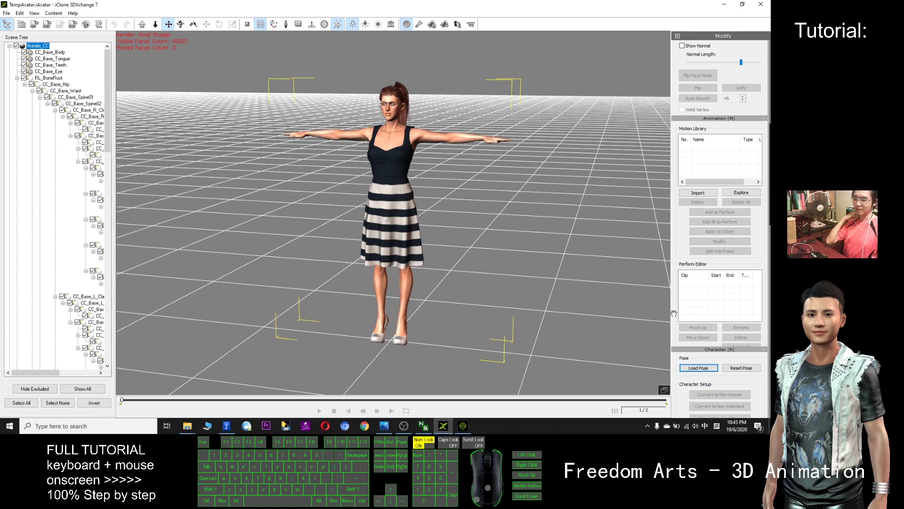
{"action": "left_click", "coordinate": [466, 427]}
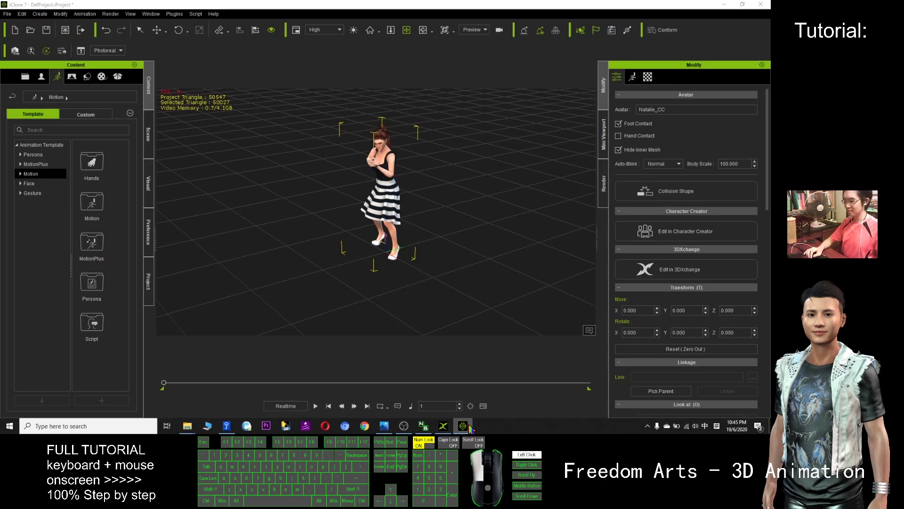
{"action": "left_click", "coordinate": [465, 426]}
- Import Hold_Gun_Break_Door into the Motion Library and add it as a 1–581 clip
{"action": "mouse_move", "coordinate": [188, 426]}
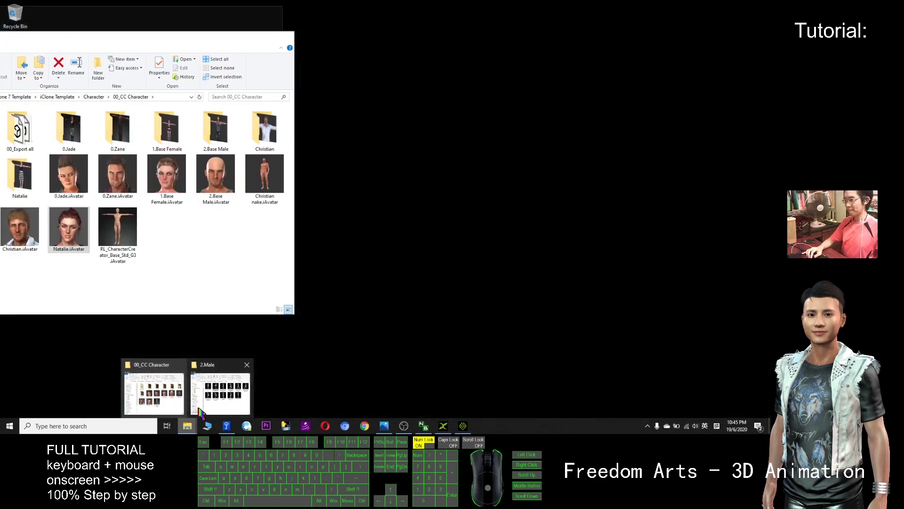
{"action": "left_click", "coordinate": [210, 401]}
{"action": "left_click_drag", "start_coordinate": [167, 24], "coordinate": [312, 45]}
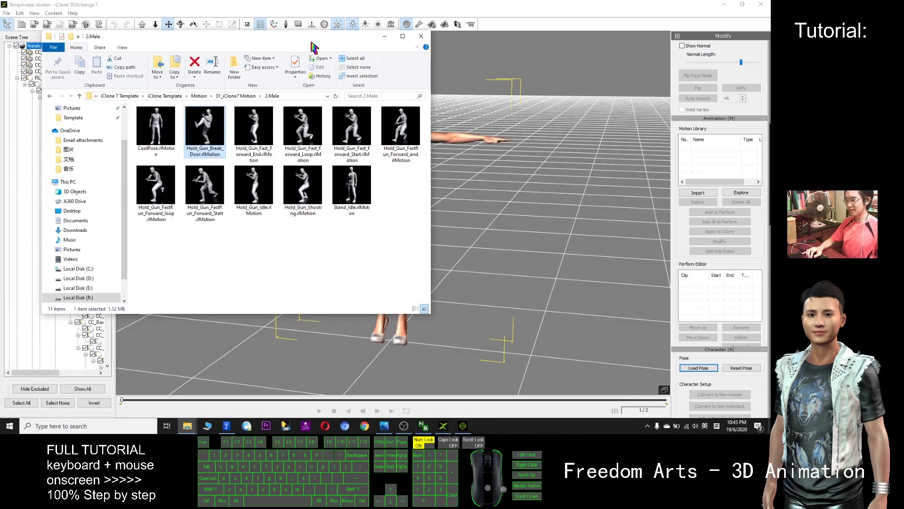
{"action": "left_click_drag", "start_coordinate": [205, 137], "coordinate": [716, 161]}
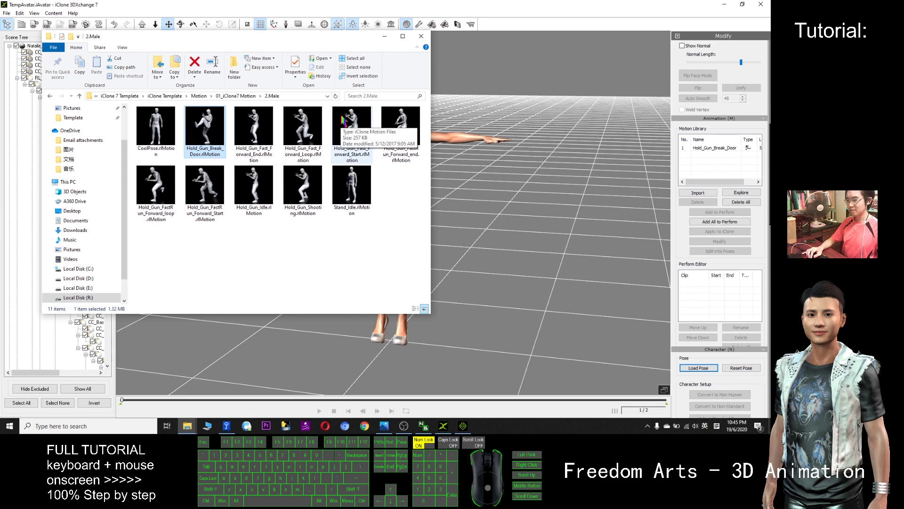
{"action": "left_click", "coordinate": [640, 12]}
{"action": "left_click", "coordinate": [733, 222]}
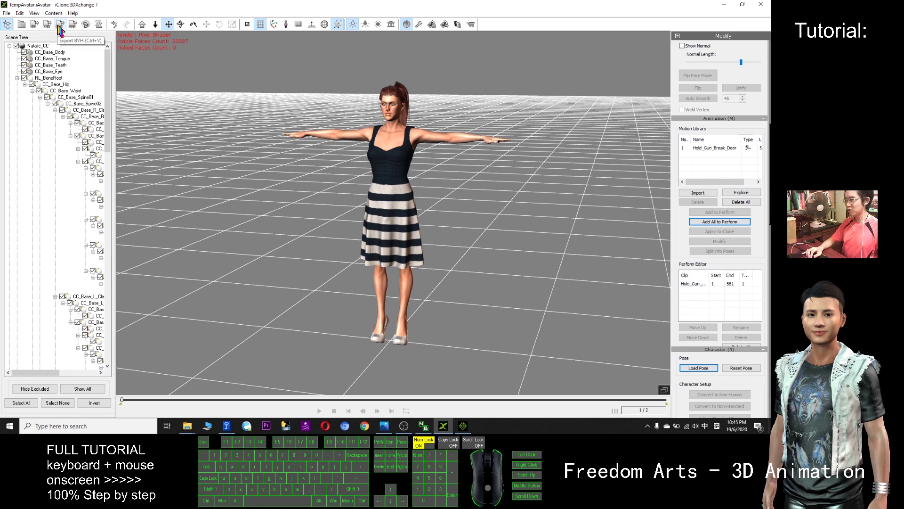
- Restore the 3DXchange window and close both File Explorer windows
{"action": "left_click_drag", "start_coordinate": [174, 5], "coordinate": [496, 60]}
{"action": "left_click", "coordinate": [421, 36]}
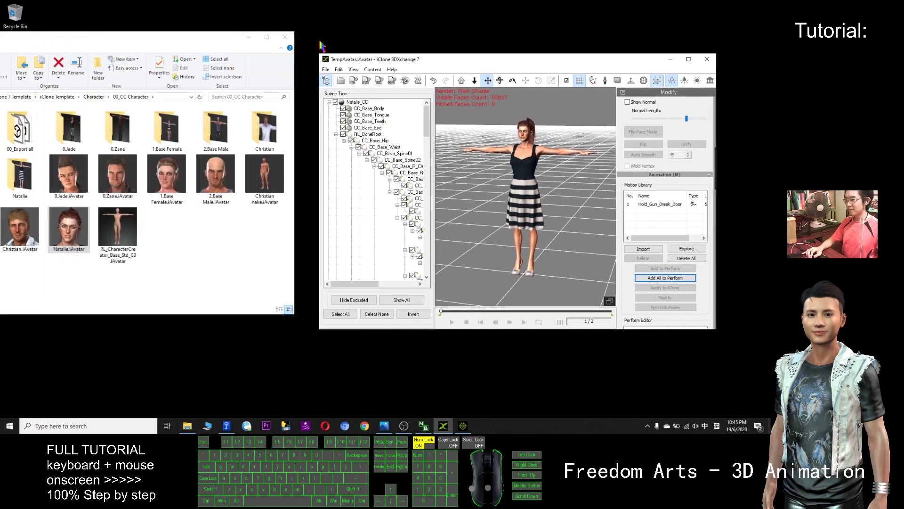
{"action": "left_click", "coordinate": [288, 37]}
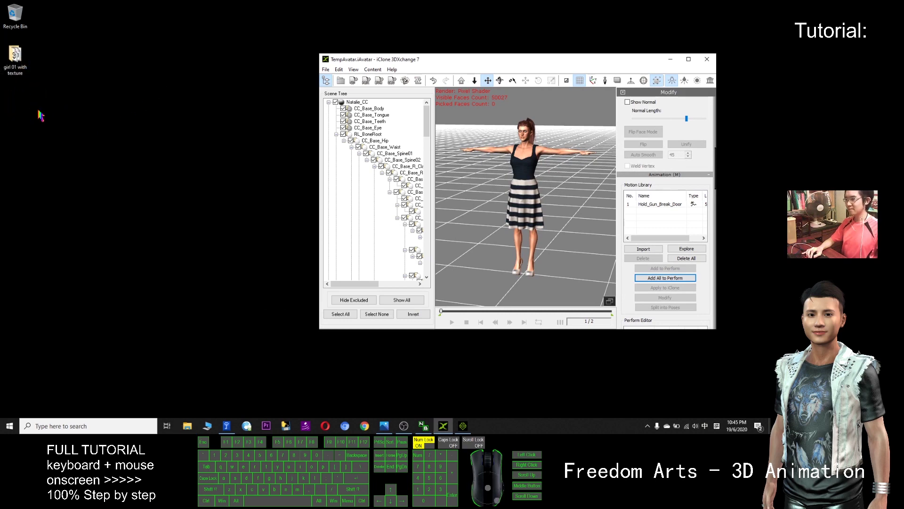
- Set the BVH export to 60 fps sampling, Custom preset, and the Desktop destination
{"action": "left_click", "coordinate": [379, 87]}
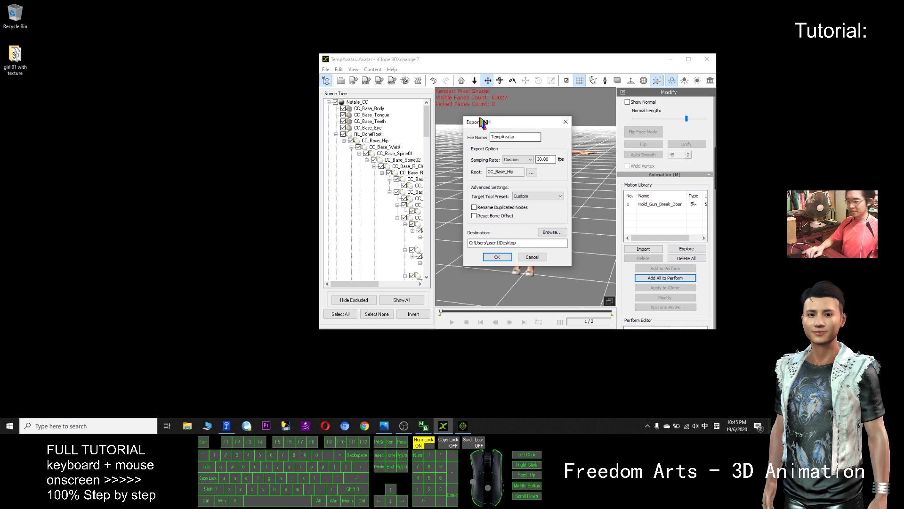
{"action": "left_click", "coordinate": [525, 160]}
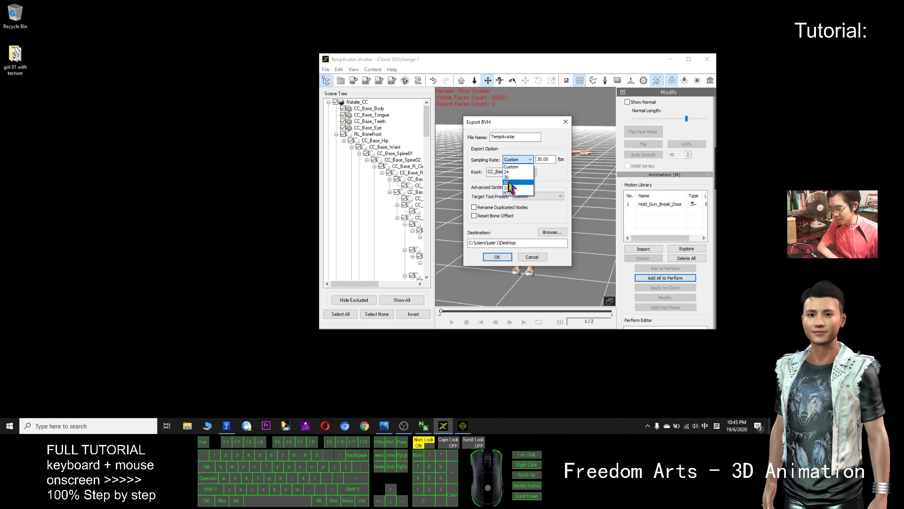
{"action": "left_click", "coordinate": [520, 182]}
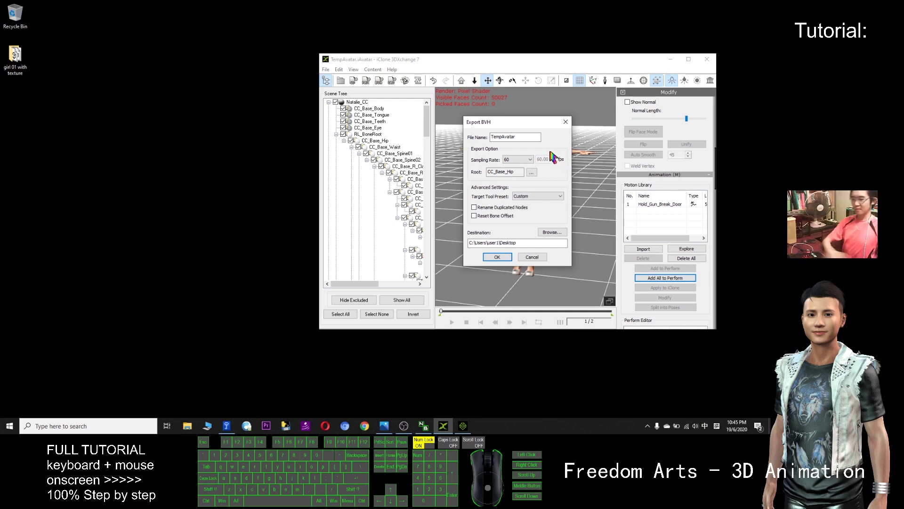
{"action": "left_click", "coordinate": [544, 197]}
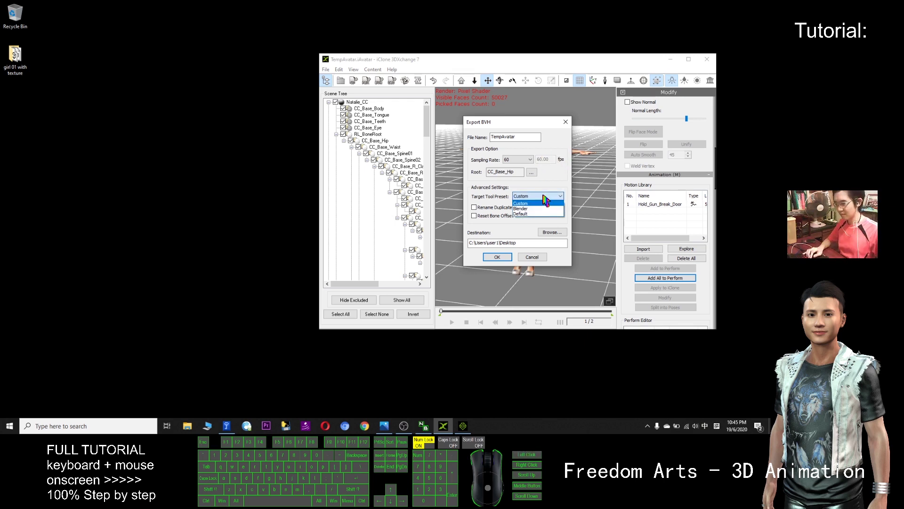
{"action": "left_click", "coordinate": [544, 196]}
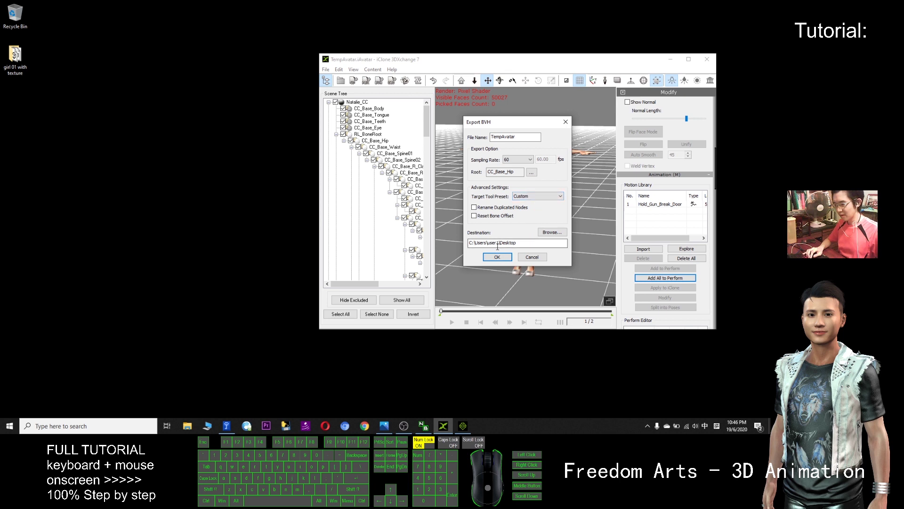
{"action": "left_click", "coordinate": [520, 244]}
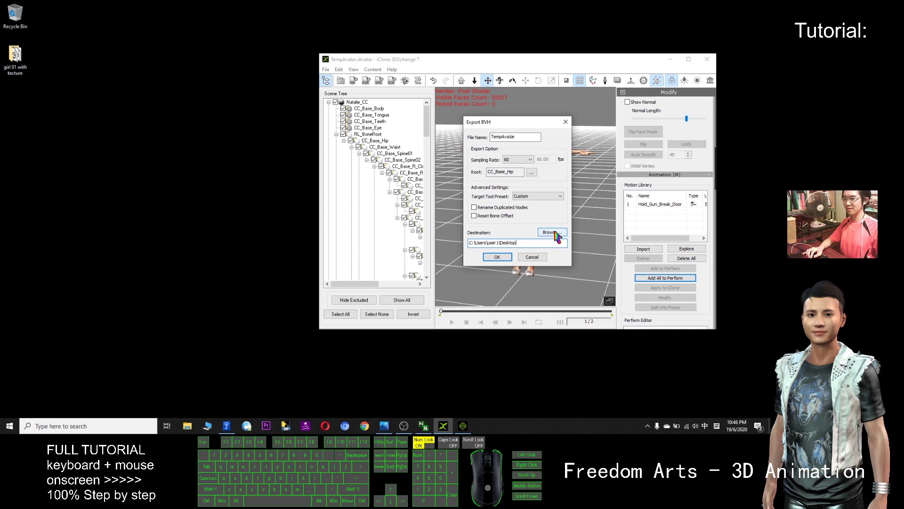
- Name the BVH file 'motion 01 demo' and export it
{"action": "left_click_drag", "start_coordinate": [520, 136], "coordinate": [480, 136]}
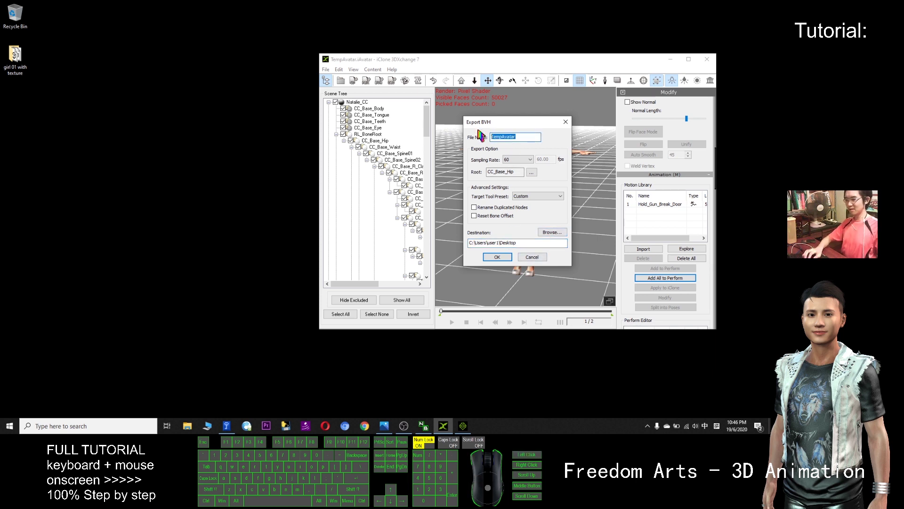
{"action": "type", "text": "motion 01"}
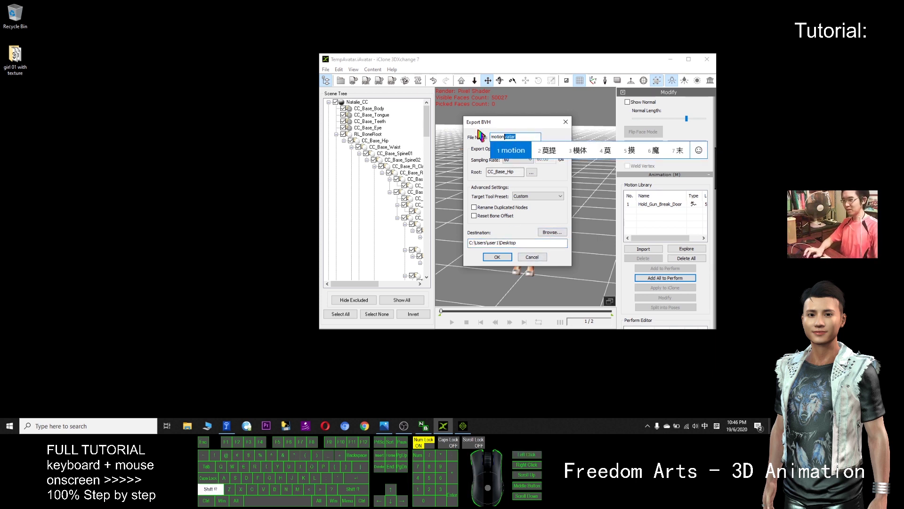
{"action": "type", "text": " demo"}
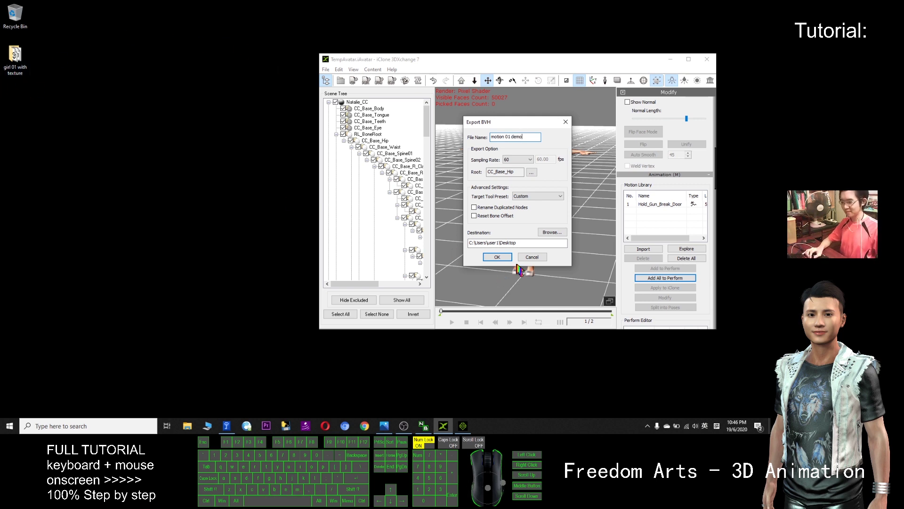
{"action": "left_click", "coordinate": [497, 257]}
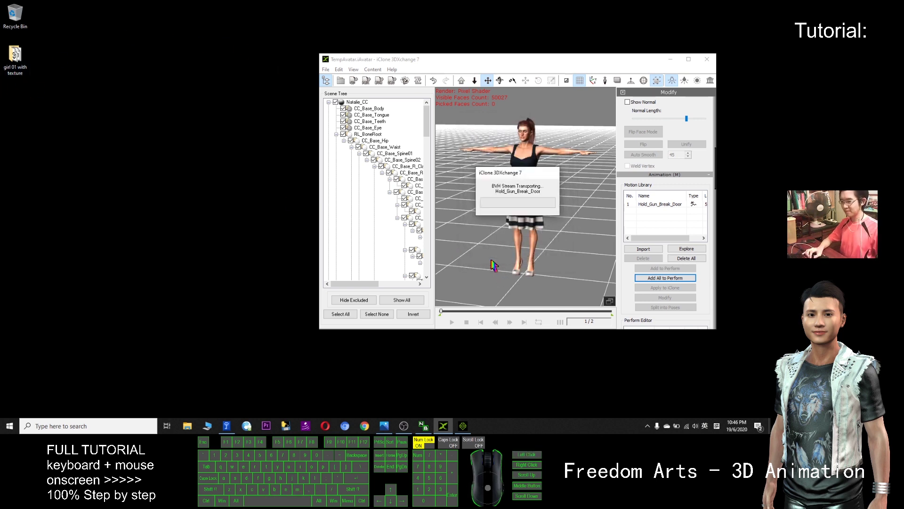
- Dismiss the export message and start a new empty project without exporting the current data
{"action": "left_click", "coordinate": [539, 214]}
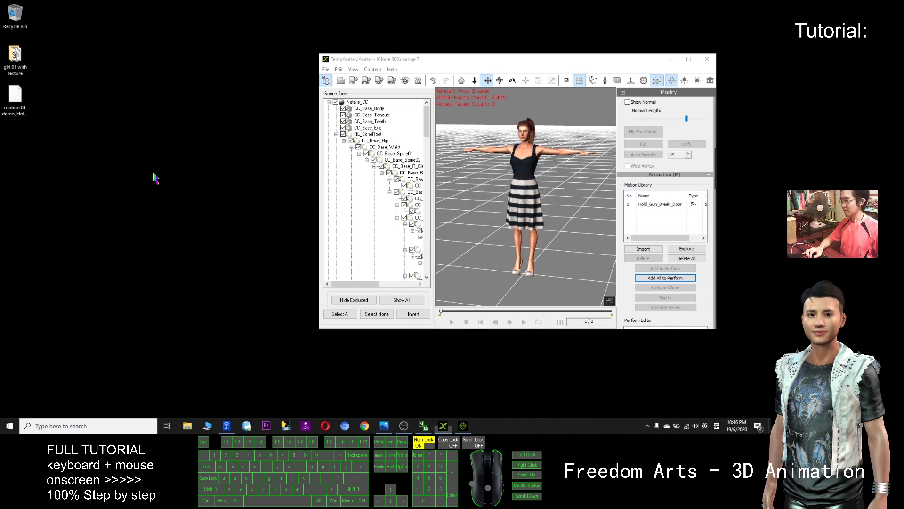
{"action": "left_click", "coordinate": [25, 117]}
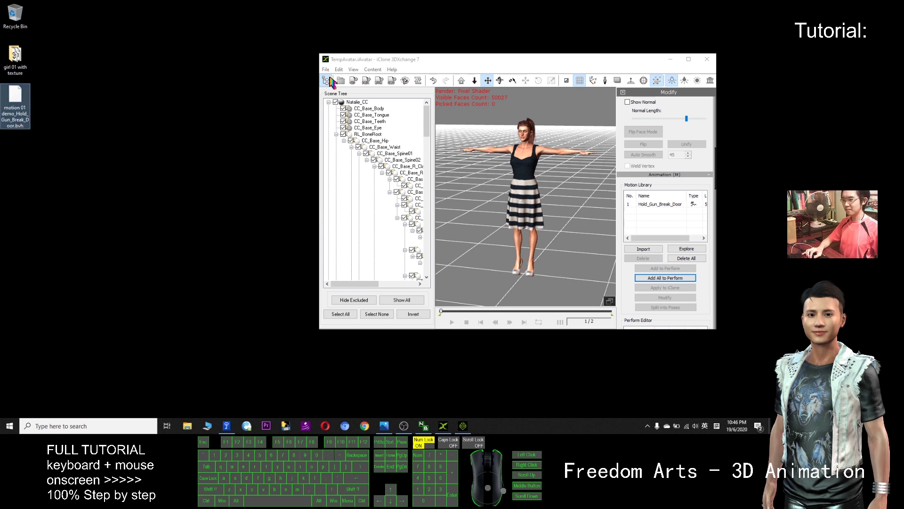
{"action": "left_click", "coordinate": [325, 69]}
{"action": "left_click", "coordinate": [339, 77]}
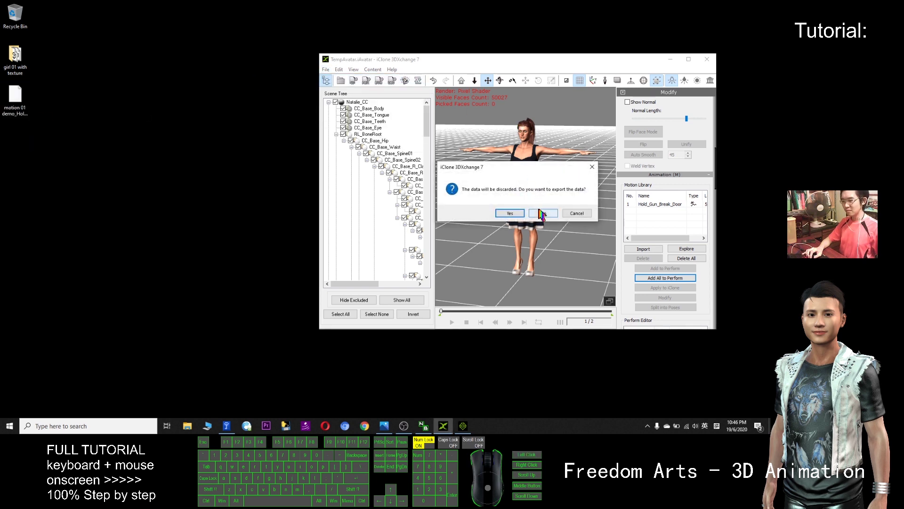
{"action": "left_click", "coordinate": [592, 167]}
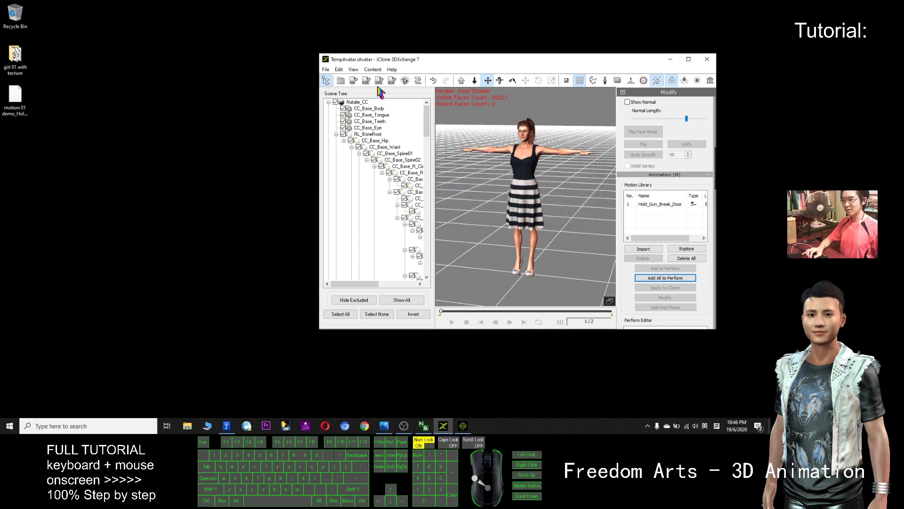
{"action": "left_click", "coordinate": [325, 69]}
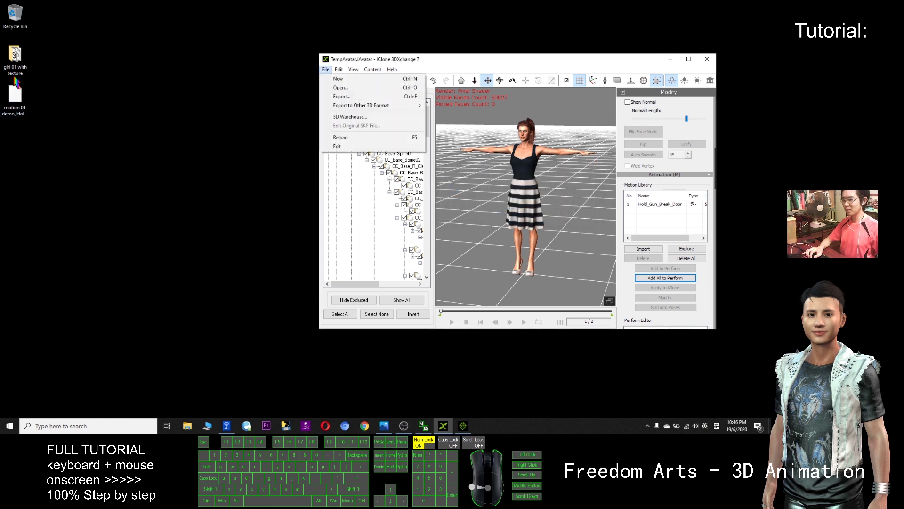
{"action": "left_click", "coordinate": [340, 81]}
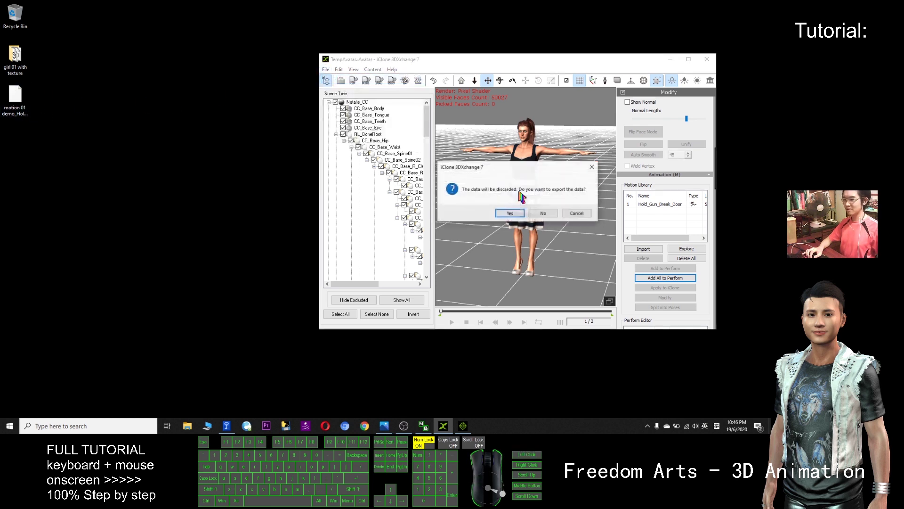
{"action": "left_click", "coordinate": [541, 209]}
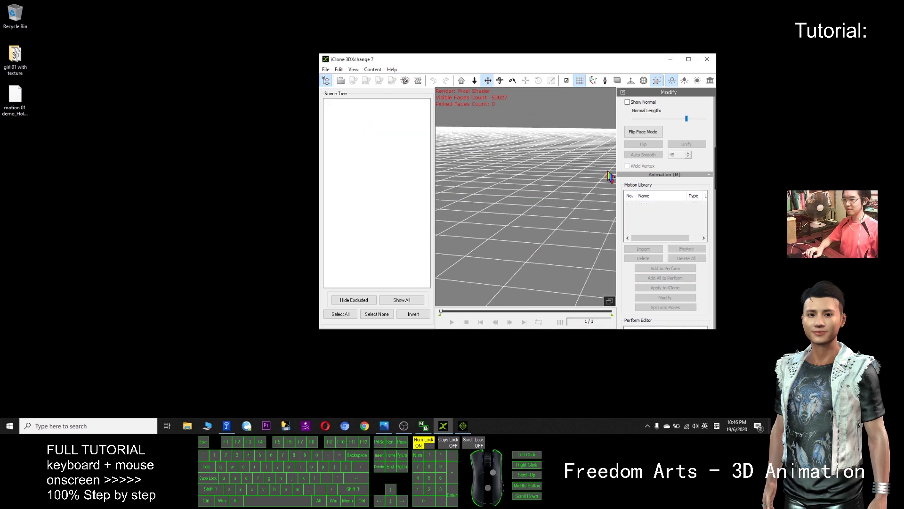
- Import motion 01 demo_Hold_Gun_Break_Door.bvh from the desktop and maximize 3DXchange
{"action": "left_click", "coordinate": [25, 111]}
{"action": "left_click_drag", "start_coordinate": [30, 113], "coordinate": [490, 201]}
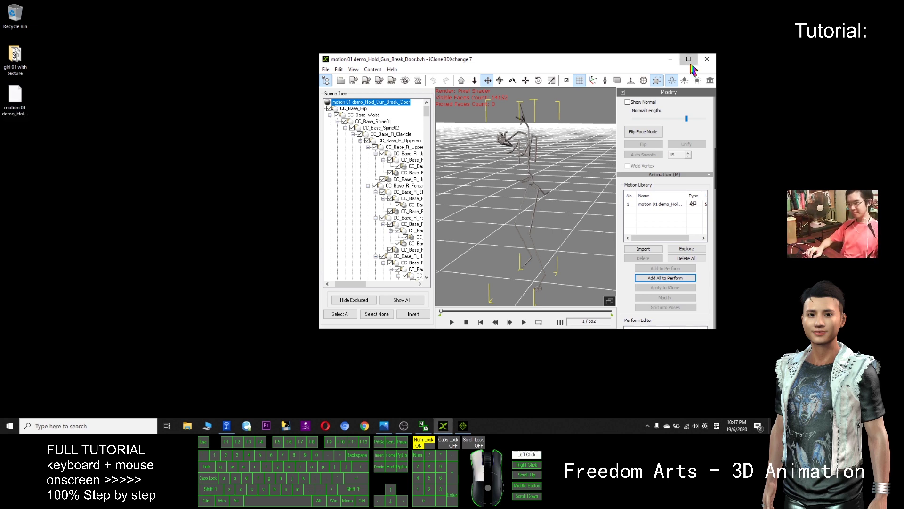
{"action": "left_click", "coordinate": [688, 59]}
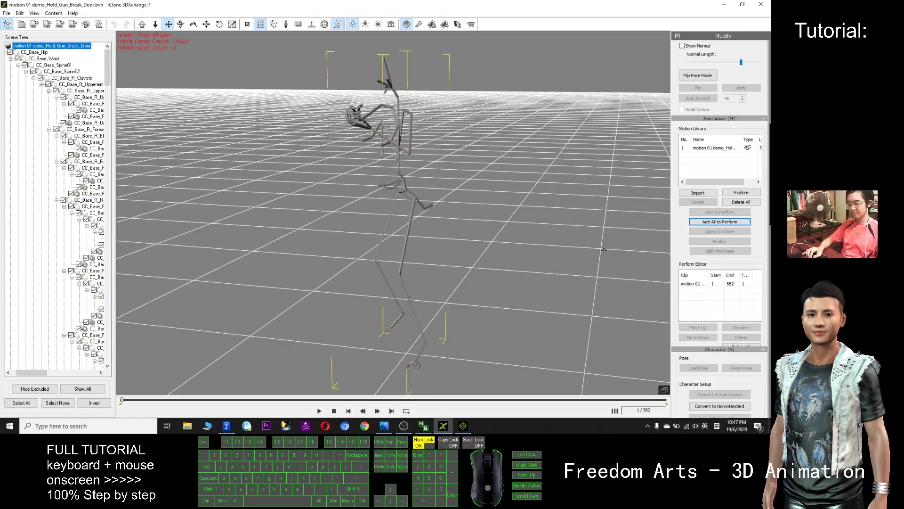
- Play the skeleton's 582-frame Hold_Gun_Break_Door animation while zooming the viewport in
{"action": "left_click", "coordinate": [319, 410]}
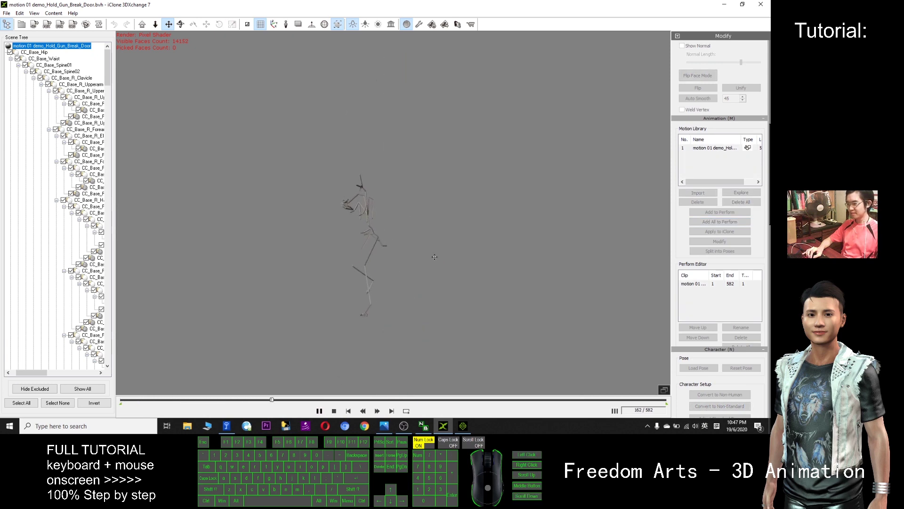
{"action": "scroll", "coordinate": [475, 247], "scroll_direction": "down", "scroll_amount": 2}
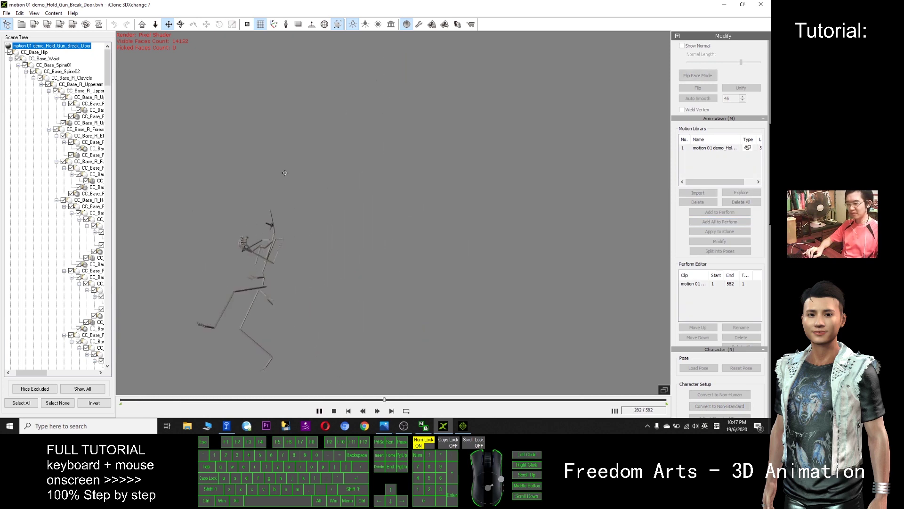
{"action": "scroll", "coordinate": [393, 254], "scroll_direction": "down", "scroll_amount": 2}
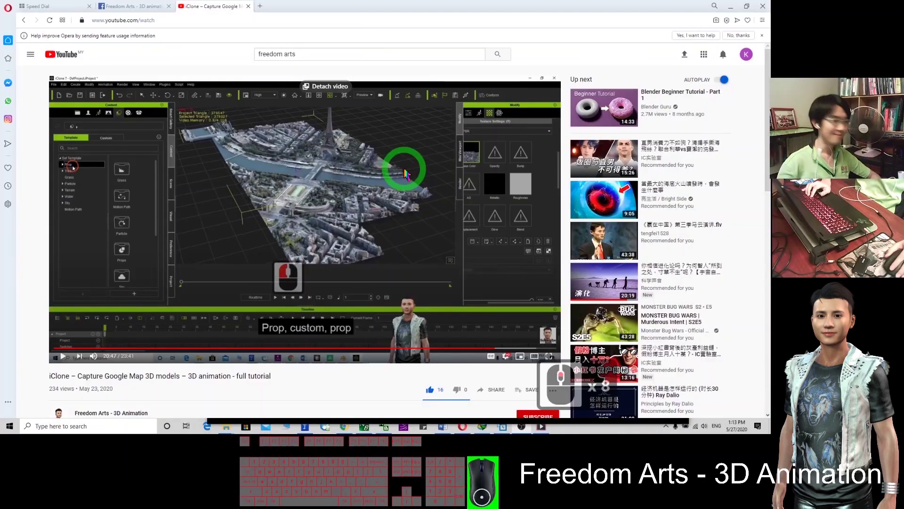
- Subscribe to the iClone Google Map 3D tutorial's channel with All notifications enabled
{"action": "scroll", "coordinate": [401, 179], "scroll_direction": "down", "scroll_amount": 5}
{"action": "scroll", "coordinate": [398, 183], "scroll_direction": "up", "scroll_amount": 1}
{"action": "scroll", "coordinate": [400, 174], "scroll_direction": "up", "scroll_amount": 5}
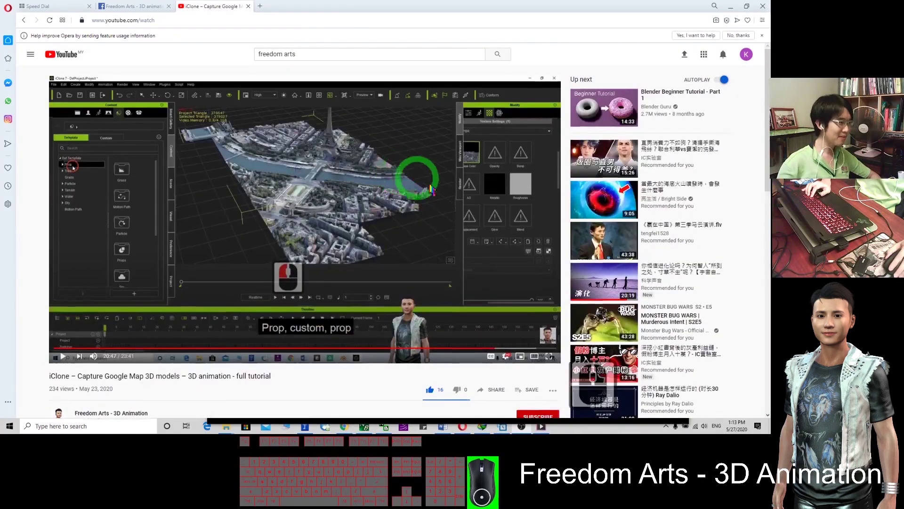
{"action": "scroll", "coordinate": [470, 212], "scroll_direction": "down", "scroll_amount": 3}
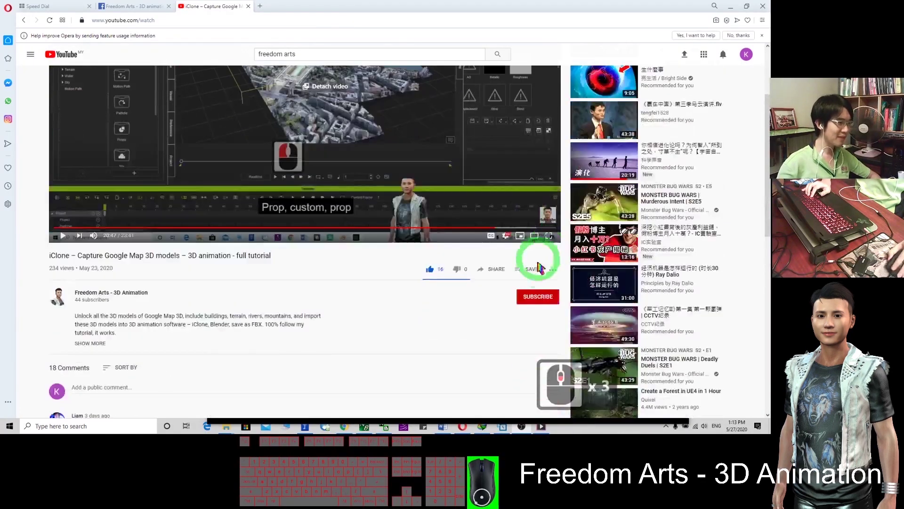
{"action": "left_click", "coordinate": [535, 298]}
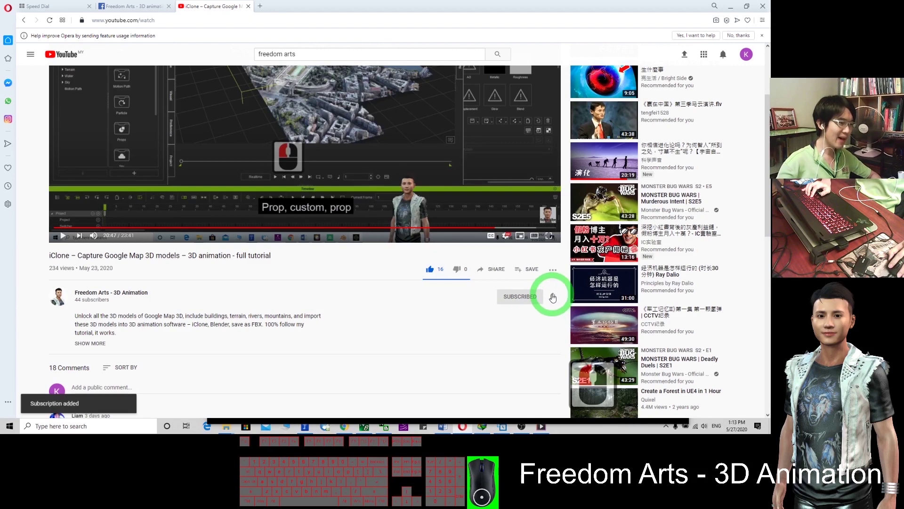
{"action": "left_click", "coordinate": [554, 297]}
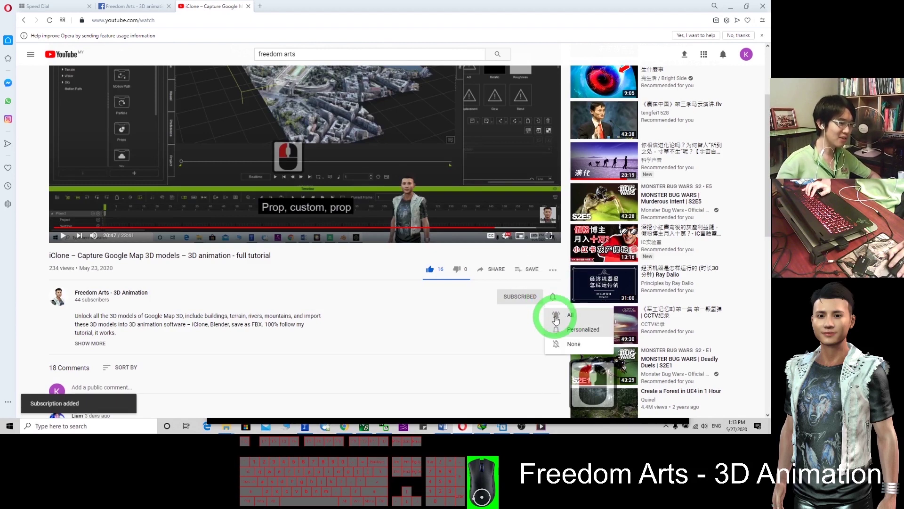
{"action": "left_click", "coordinate": [559, 315]}
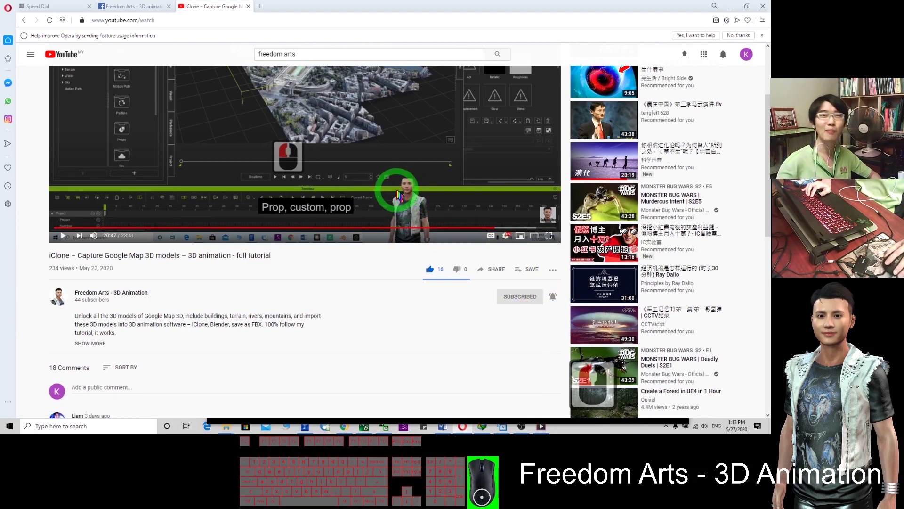